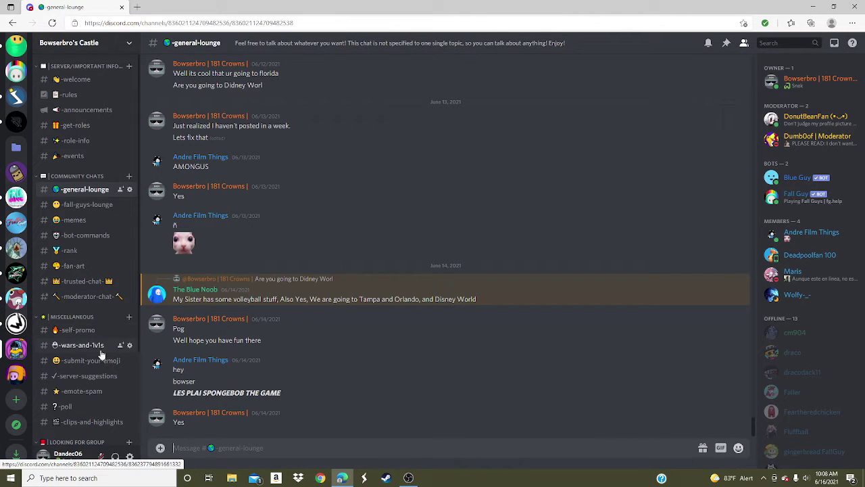
- Browse from #self-promo to #server-suggestions, then move down to the next channel
click(75, 330)
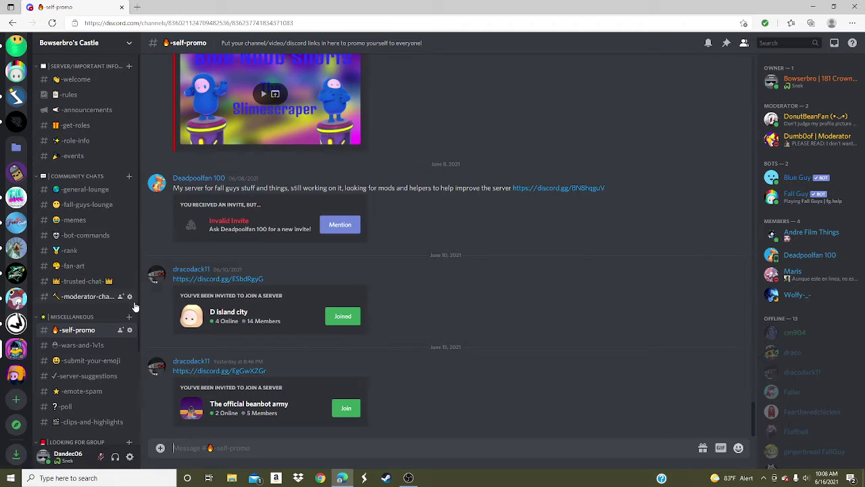
click(84, 376)
key(alt+Down)
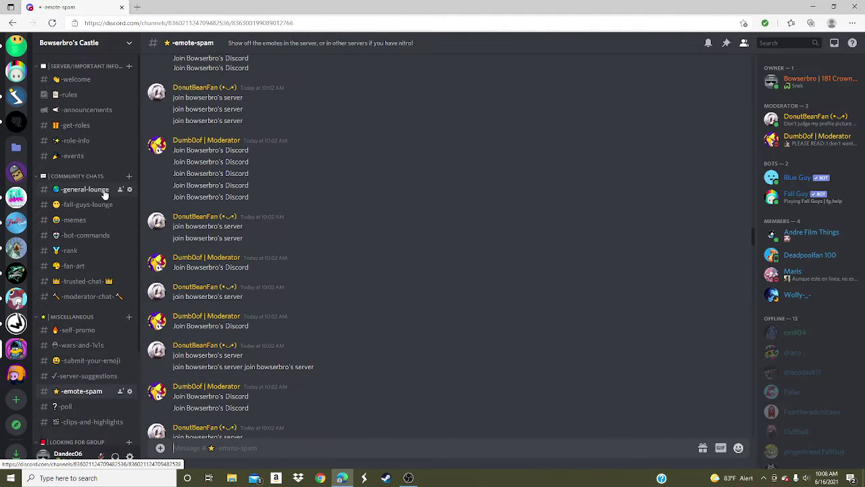
- Revisit #general-lounge, view #submit-your-emoji, then open #emote-spam's repeated invite messages
click(101, 191)
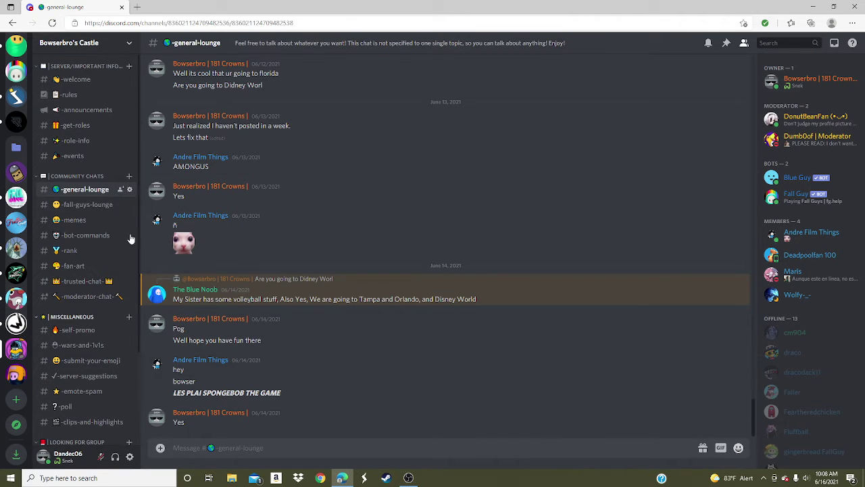
mouse_move(78, 330)
click(101, 361)
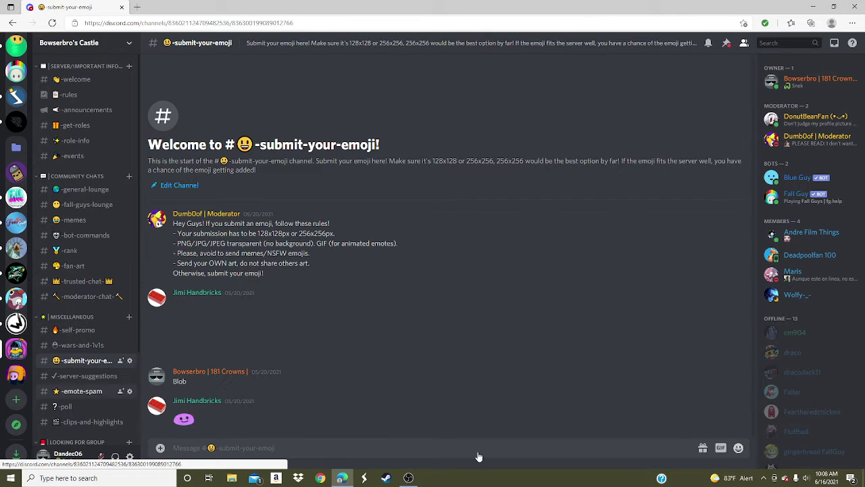
click(81, 391)
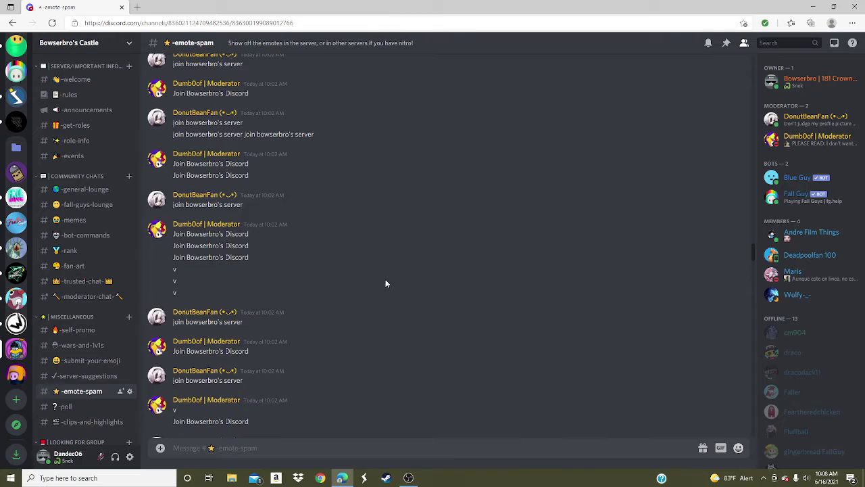
scroll(372, 228, down, 3)
scroll(306, 304, down, 3)
scroll(404, 250, down, 3)
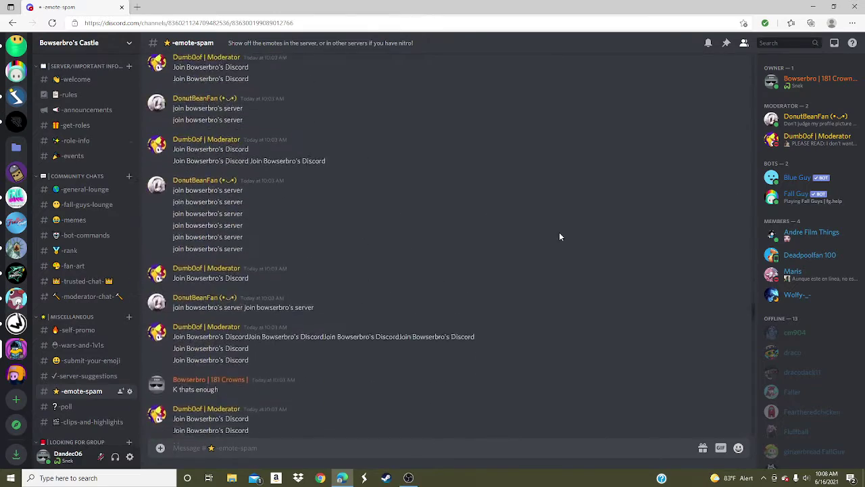
scroll(425, 279, down, 3)
scroll(546, 244, down, 3)
scroll(561, 250, down, 2)
scroll(578, 259, down, 2)
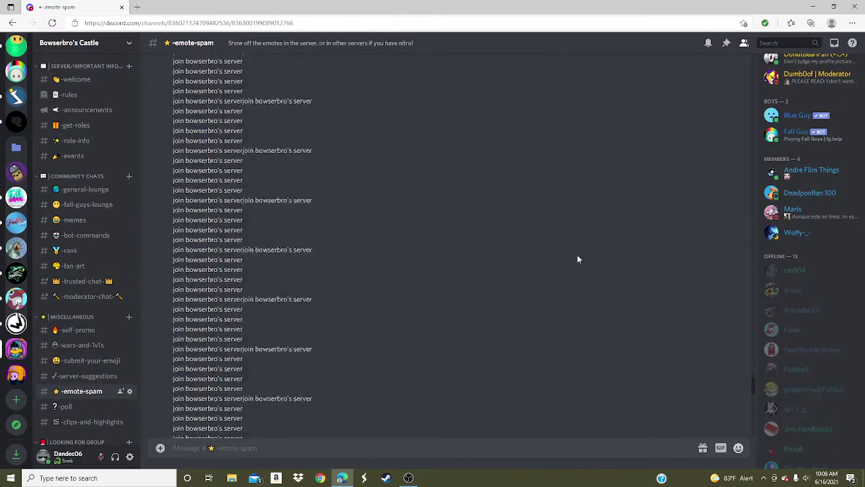
scroll(459, 244, down, 3)
scroll(431, 243, down, 3)
scroll(430, 243, down, 1)
scroll(651, 197, down, 2)
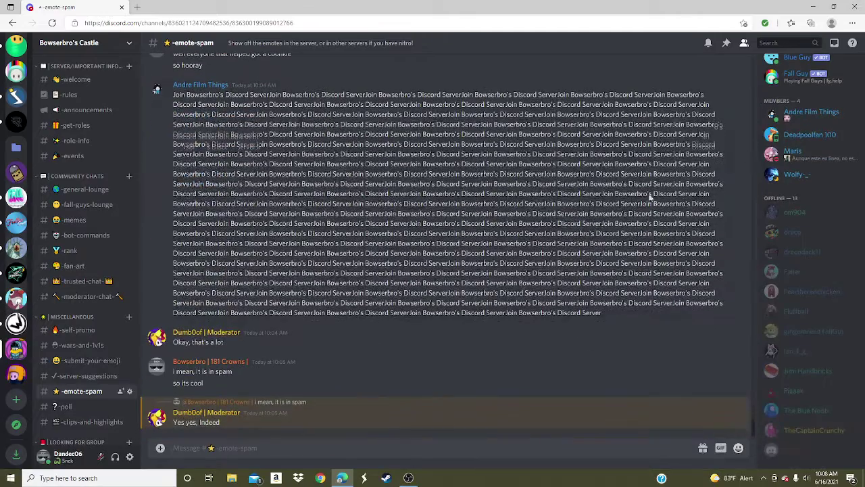
mouse_move(579, 196)
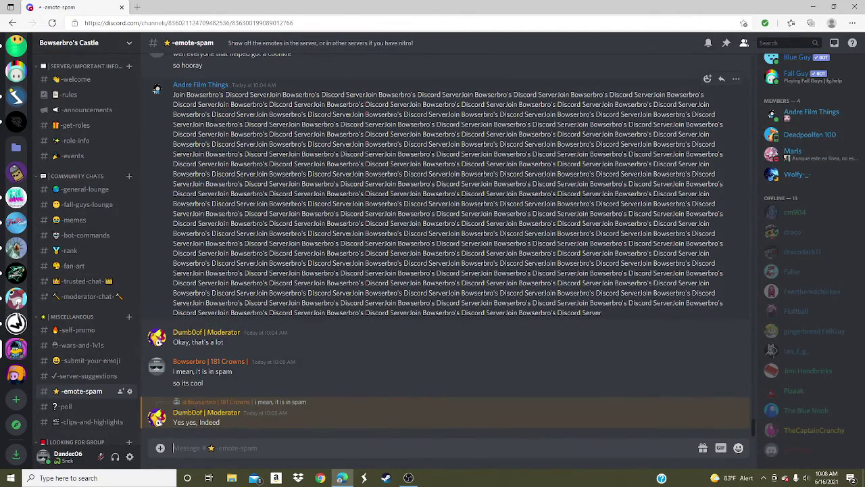
scroll(183, 150, up, 1)
drag(173, 152, 700, 392)
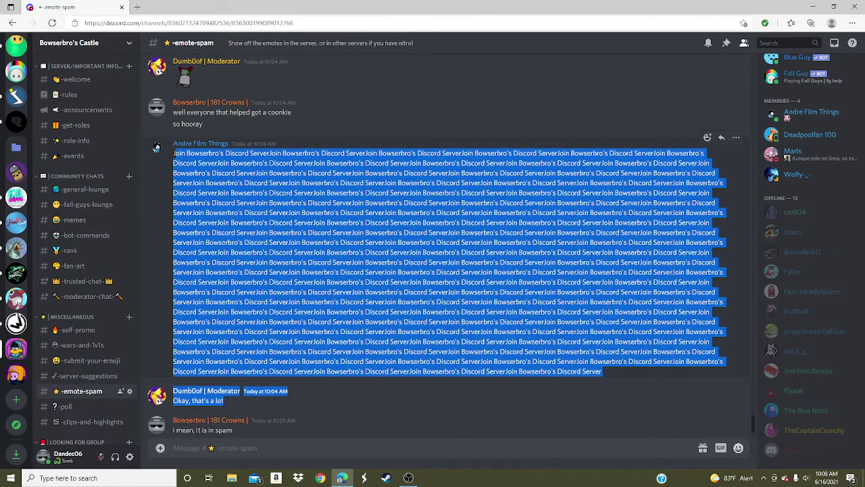
click(164, 254)
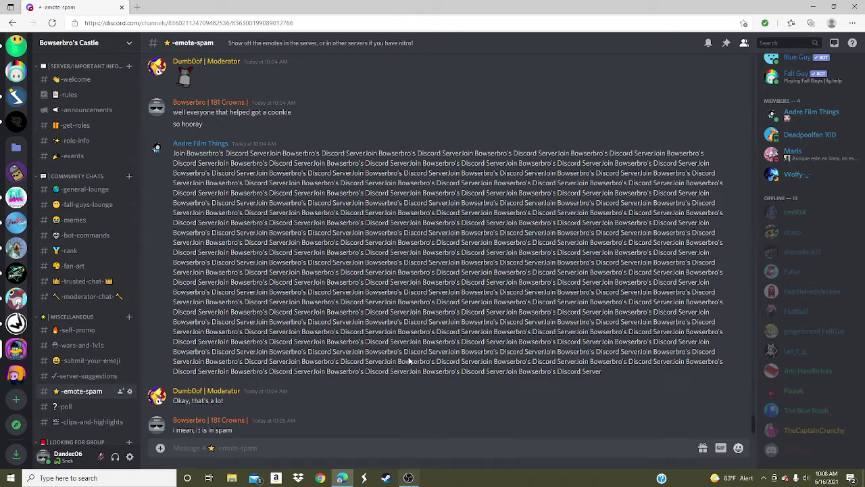